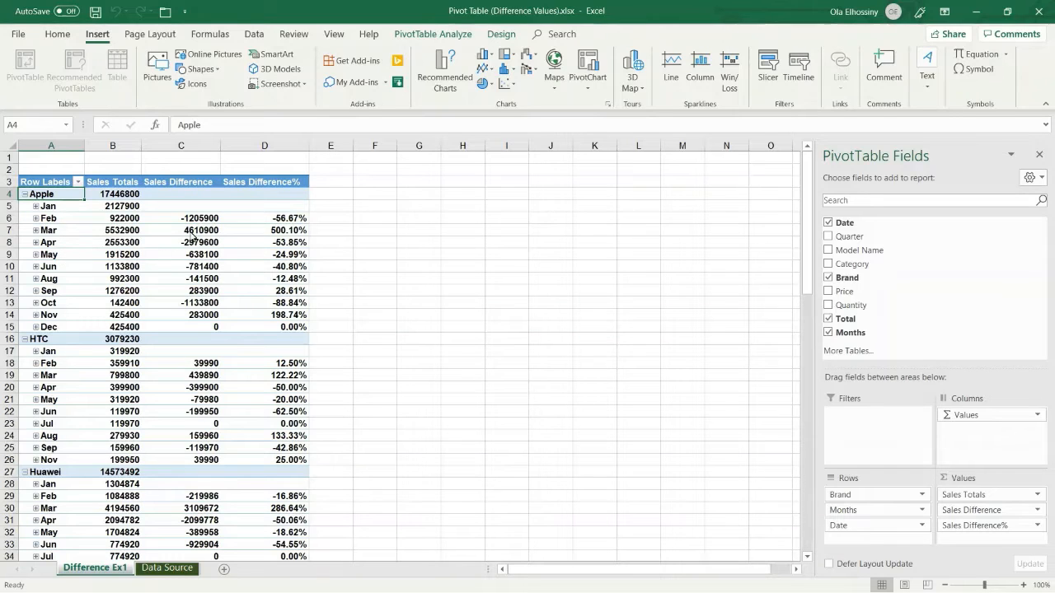
- On the Data Source sheet, select a cell in the SalesData table and start a new PivotTable
mouse_move(196, 221)
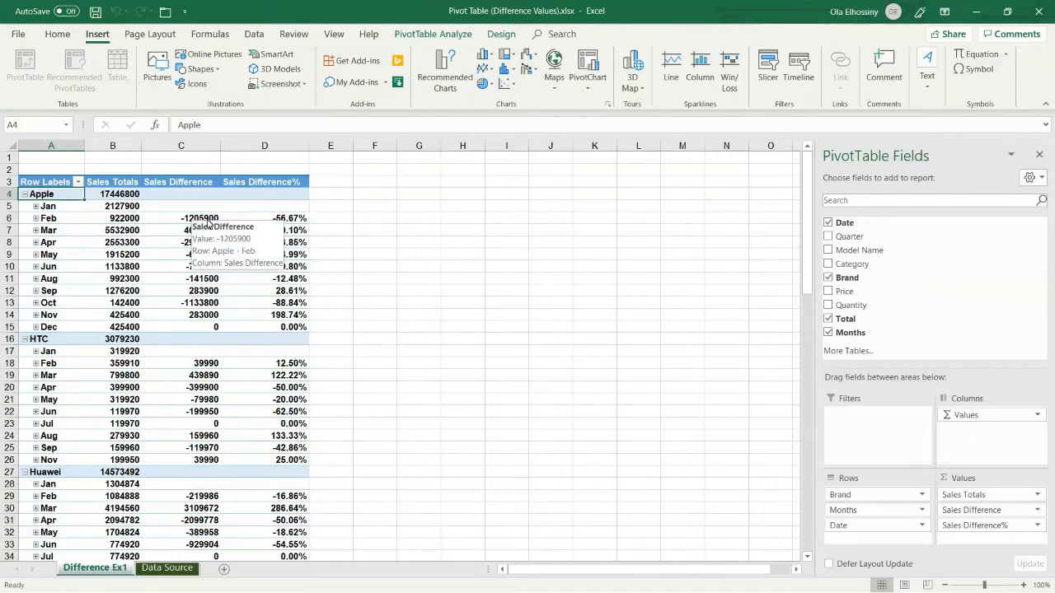
mouse_move(254, 224)
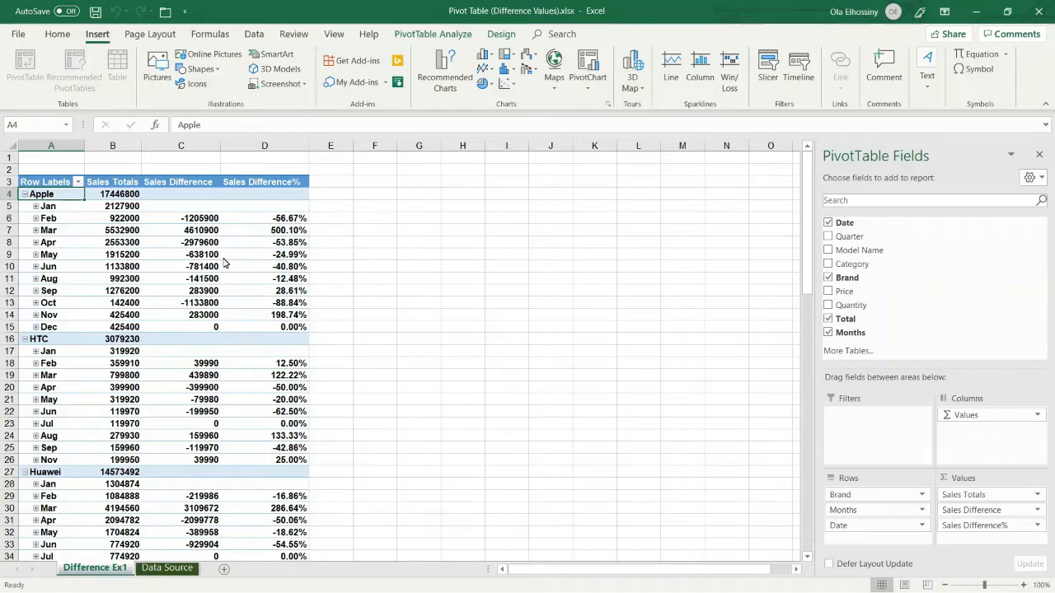
left_click(167, 567)
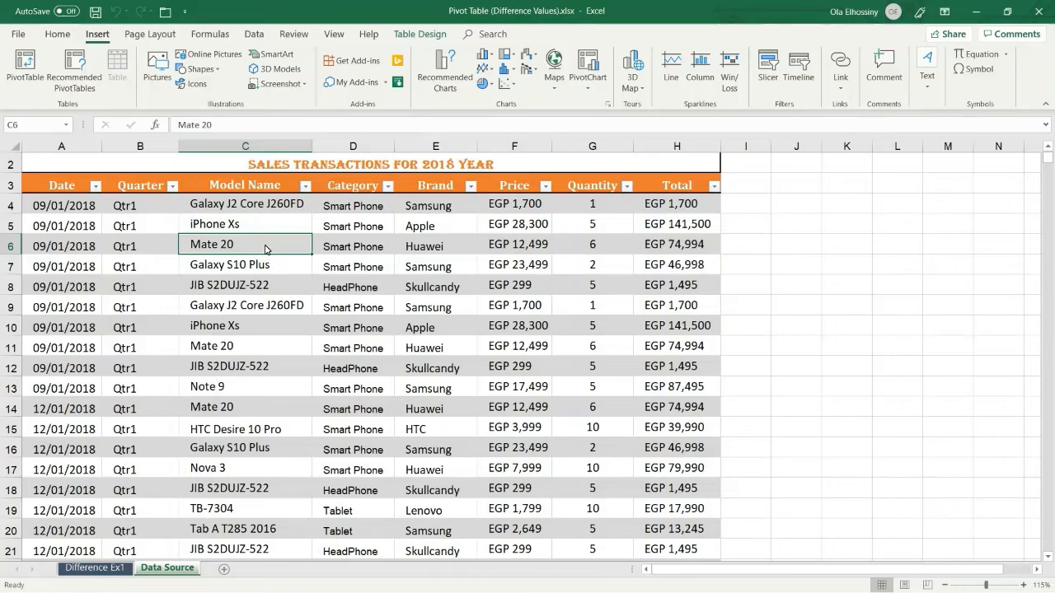
left_click(354, 230)
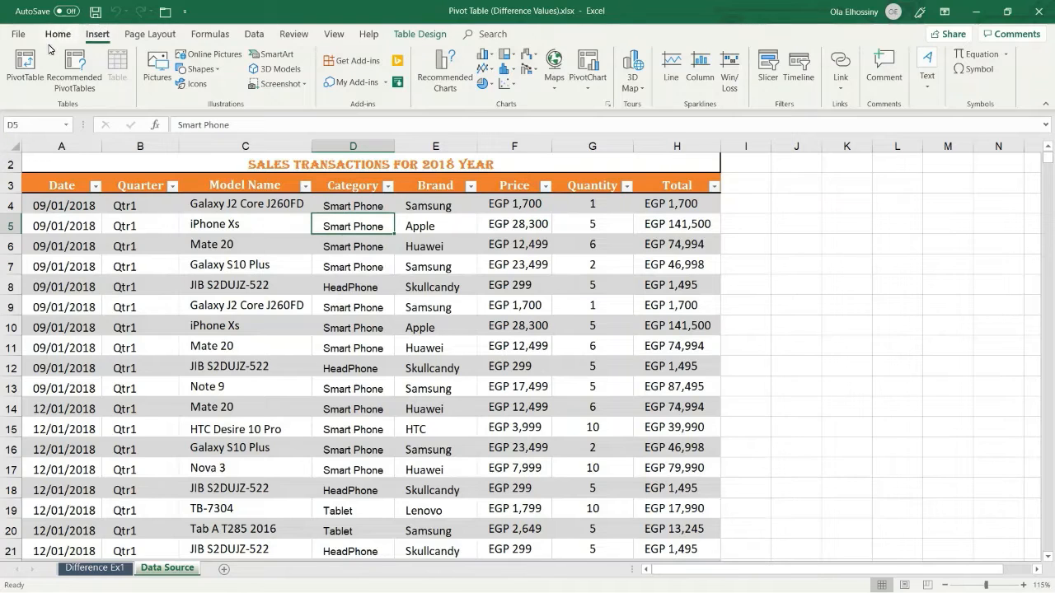
left_click(28, 65)
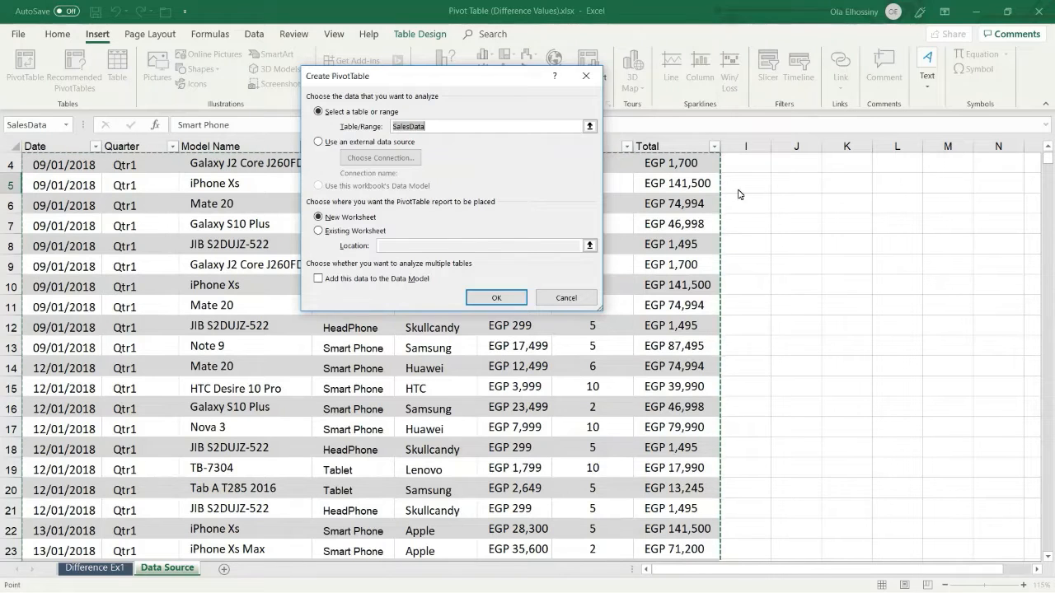
- Create the PivotTable from the SalesData range on a new worksheet
left_click(1048, 146)
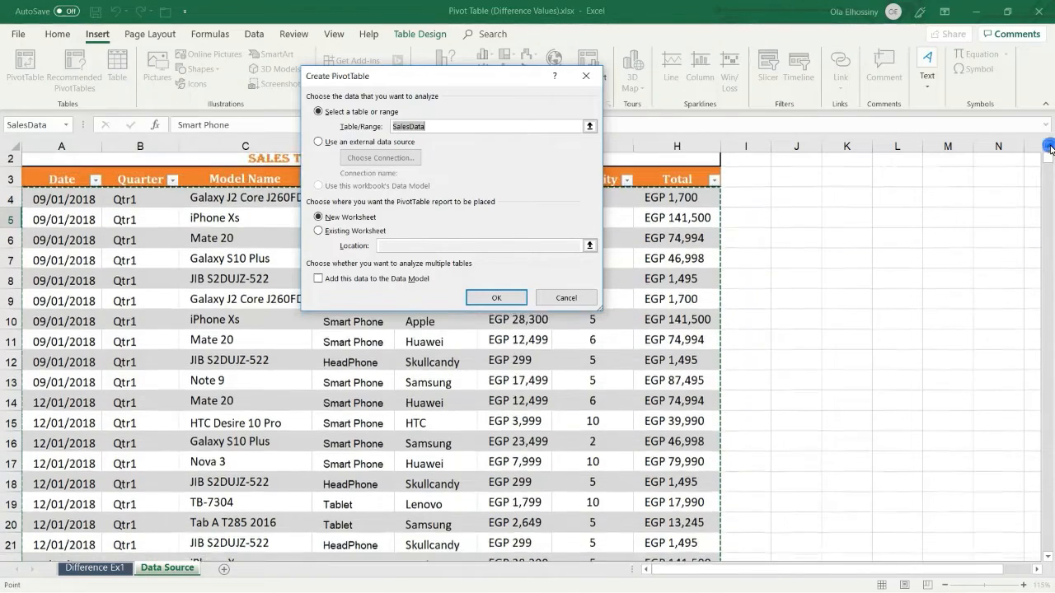
left_click(1048, 145)
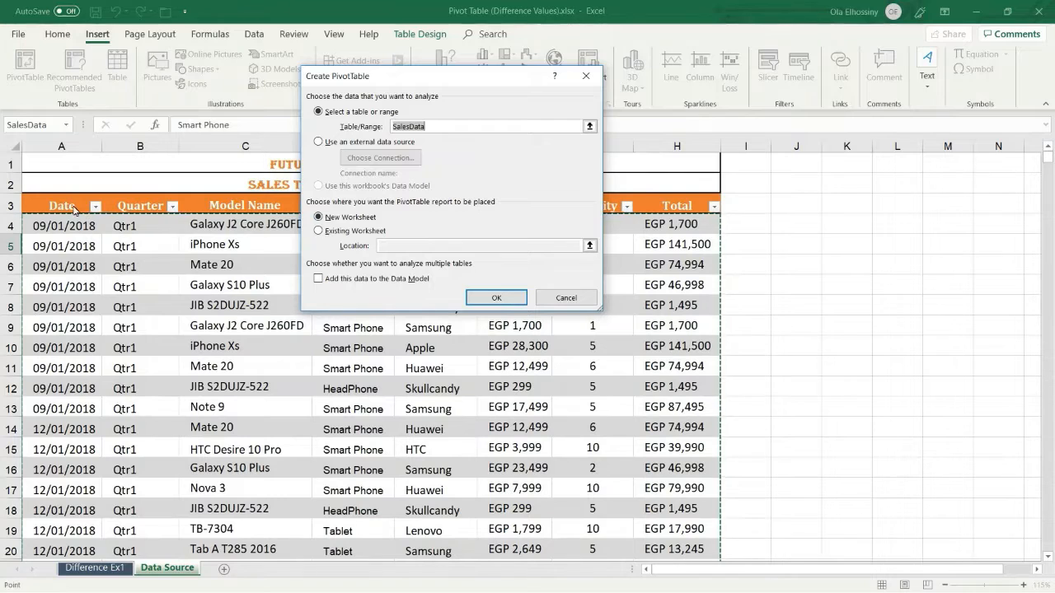
left_click_drag(73, 209, 674, 474)
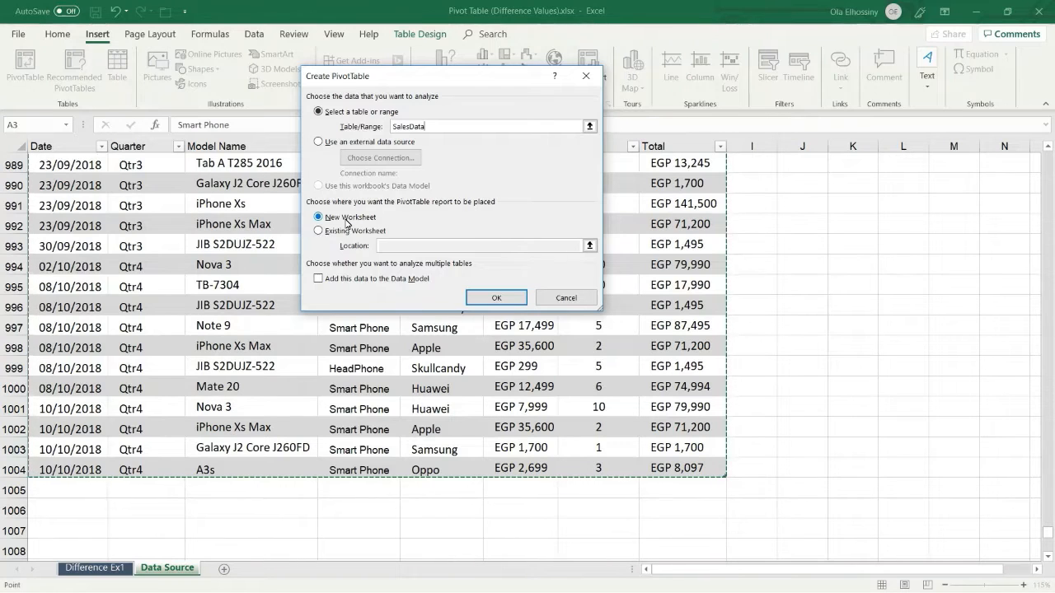
left_click(497, 298)
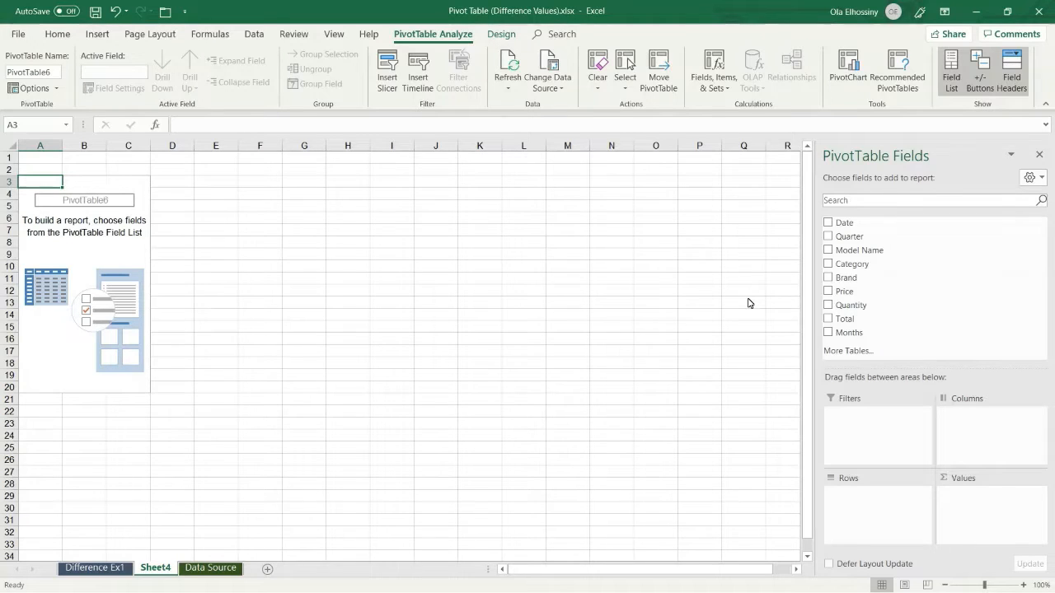
- After checking the Difference Ex1 example, add Brand and Date to the Sheet4 PivotTable rows
left_click(95, 568)
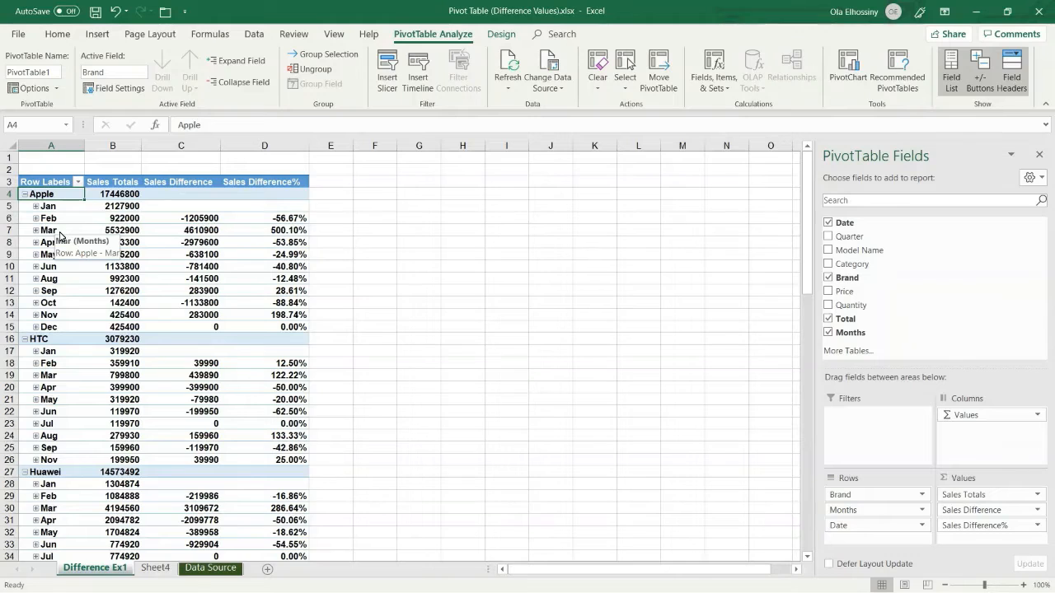
left_click(156, 569)
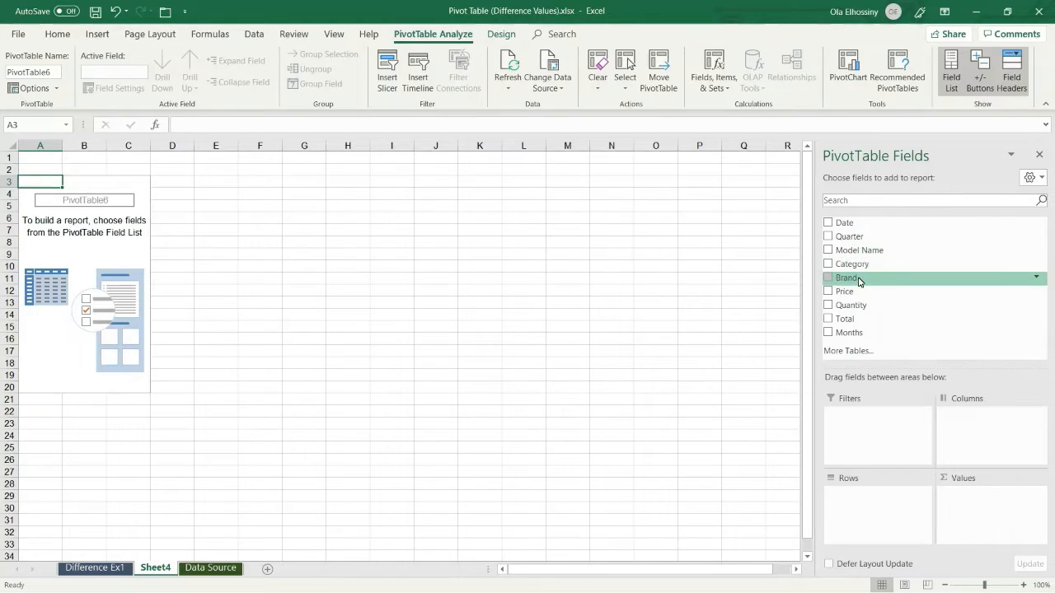
left_click_drag(859, 282, 869, 500)
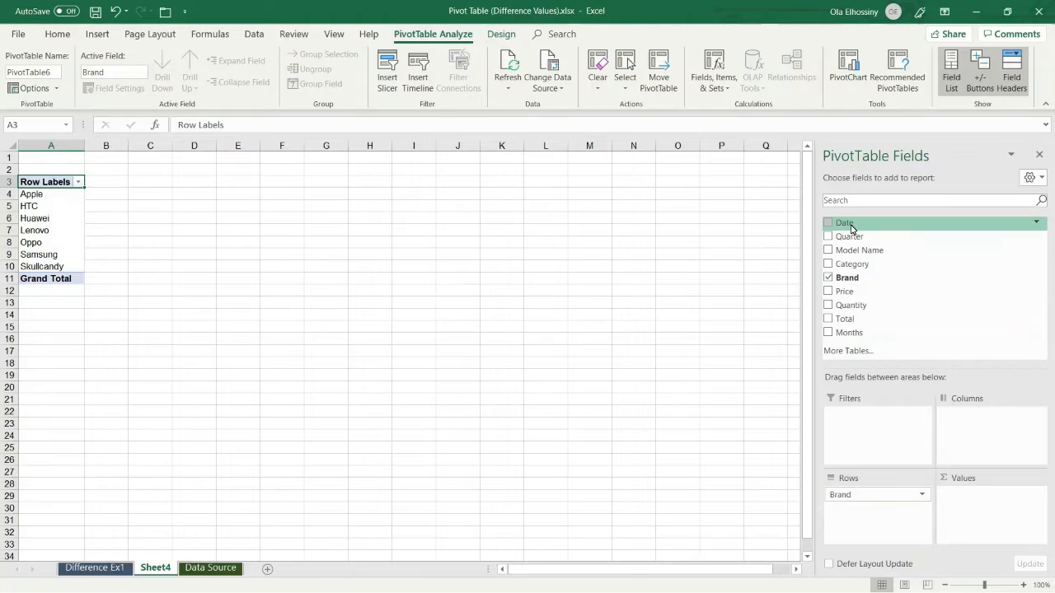
left_click_drag(851, 225, 881, 515)
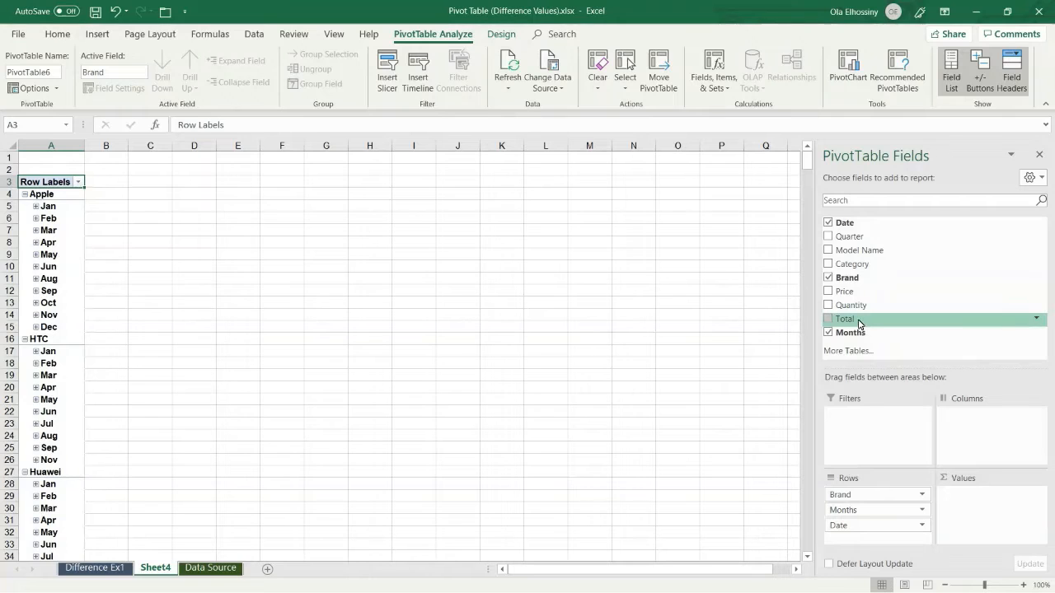
- Add Total to the Values area twice, giving Sum of Total and Sum of Total2
left_click_drag(858, 324, 983, 495)
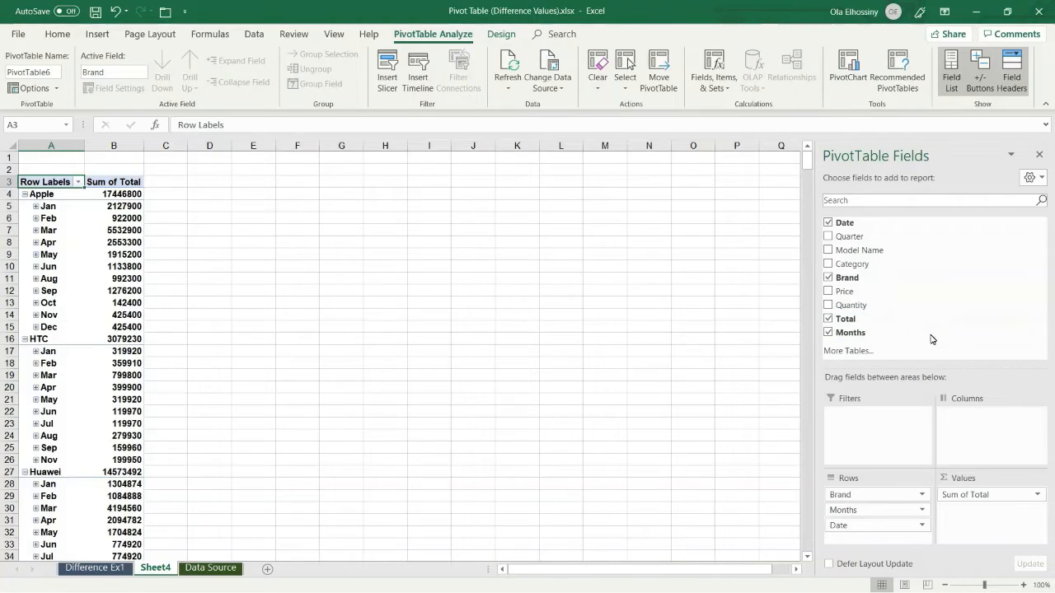
left_click_drag(953, 361, 1000, 509)
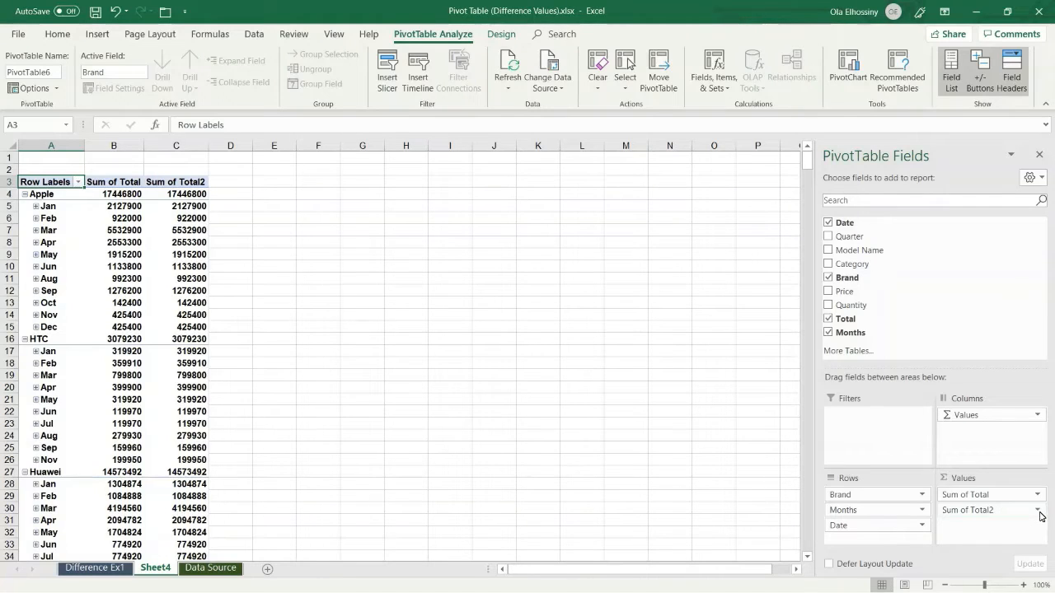
left_click(1038, 512)
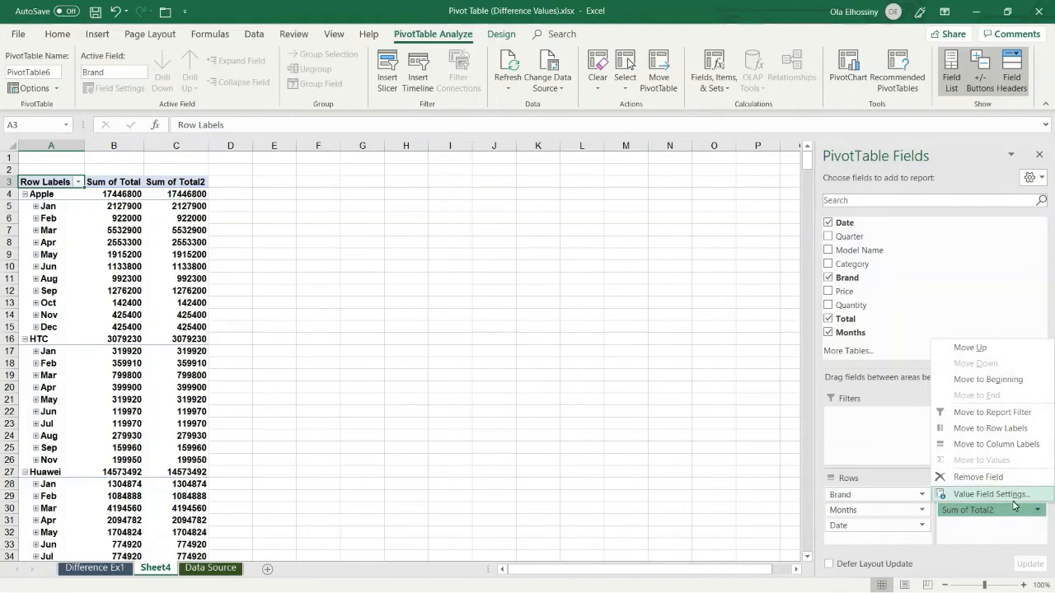
- Show Sum of Total2 as Difference From, with base field Months and base item (previous)
left_click(1012, 496)
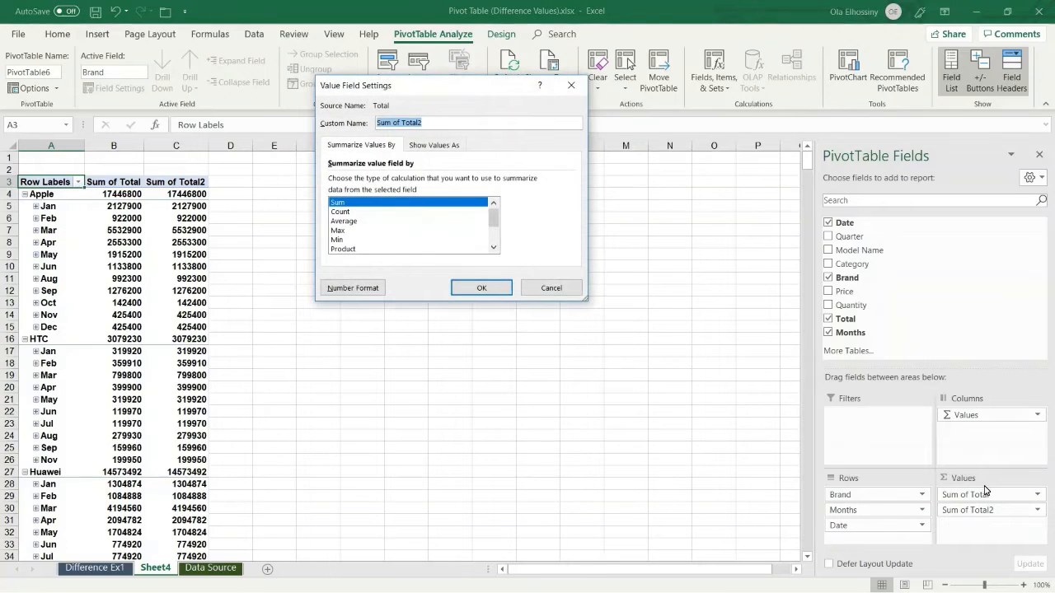
left_click(440, 146)
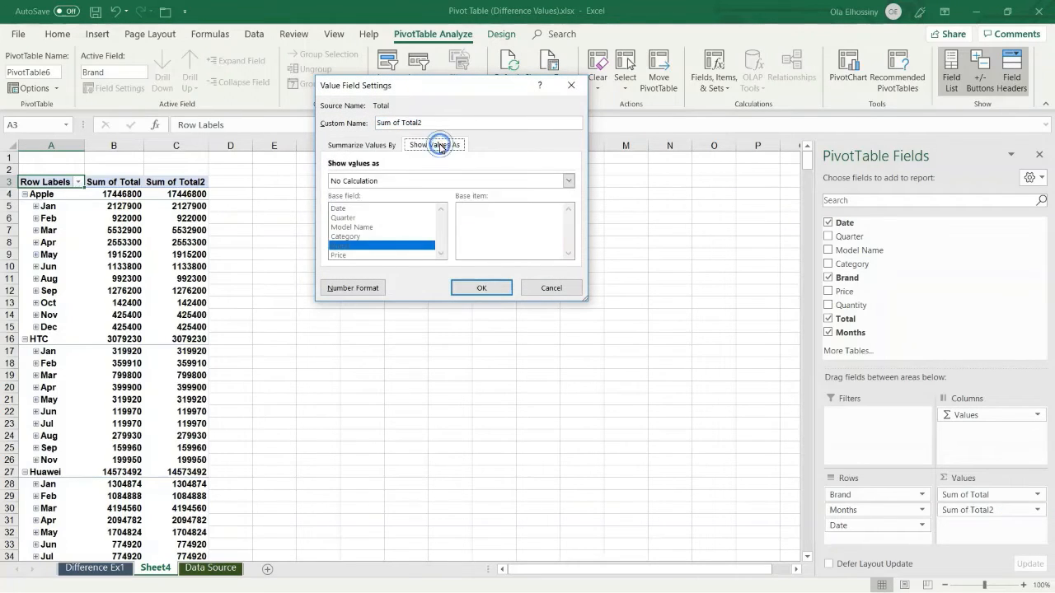
left_click(566, 181)
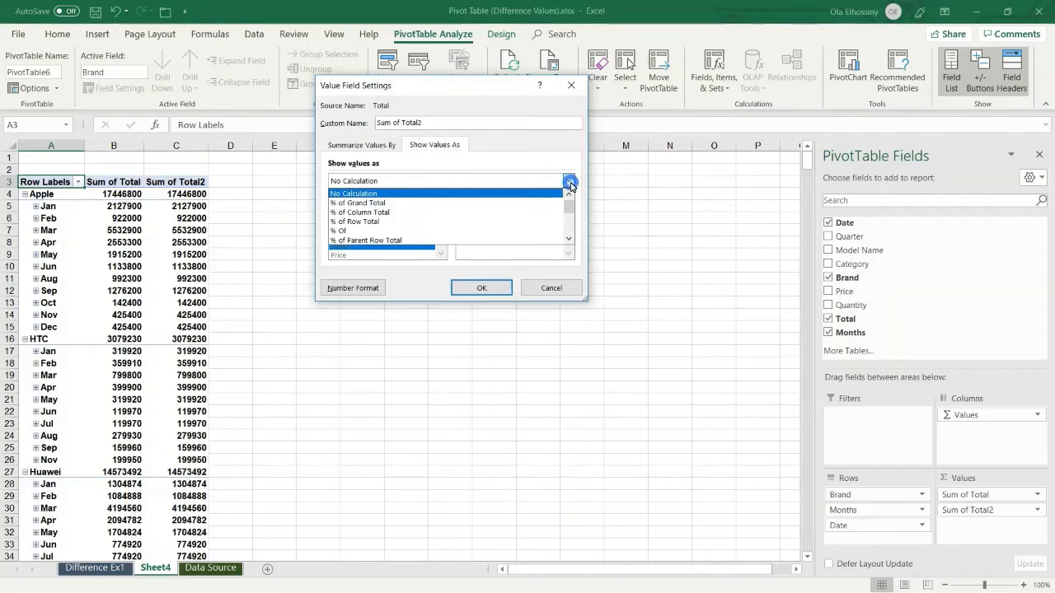
left_click(568, 240)
left_click(568, 239)
left_click(568, 240)
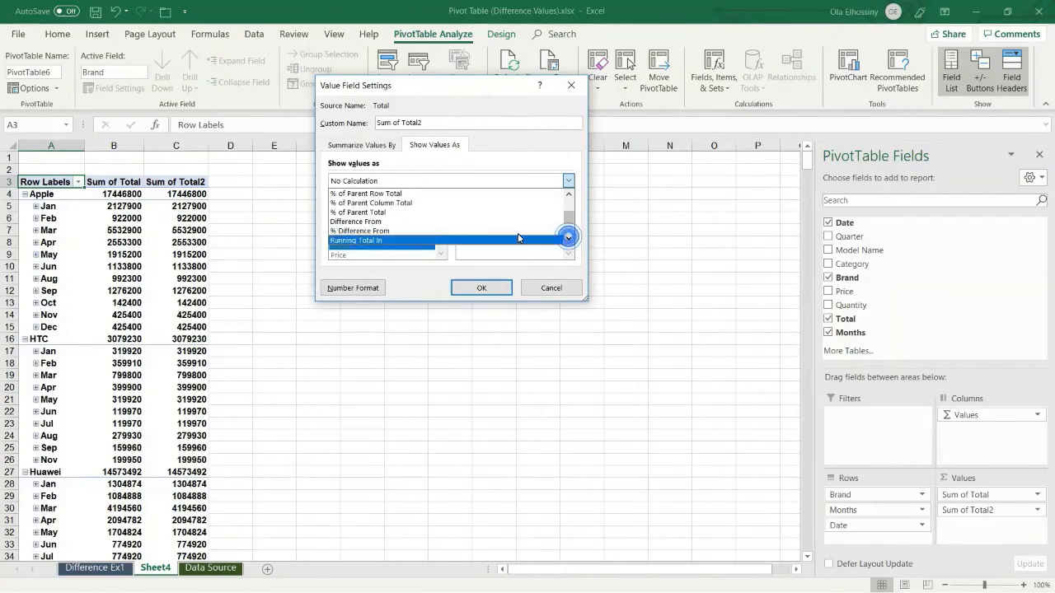
left_click(394, 221)
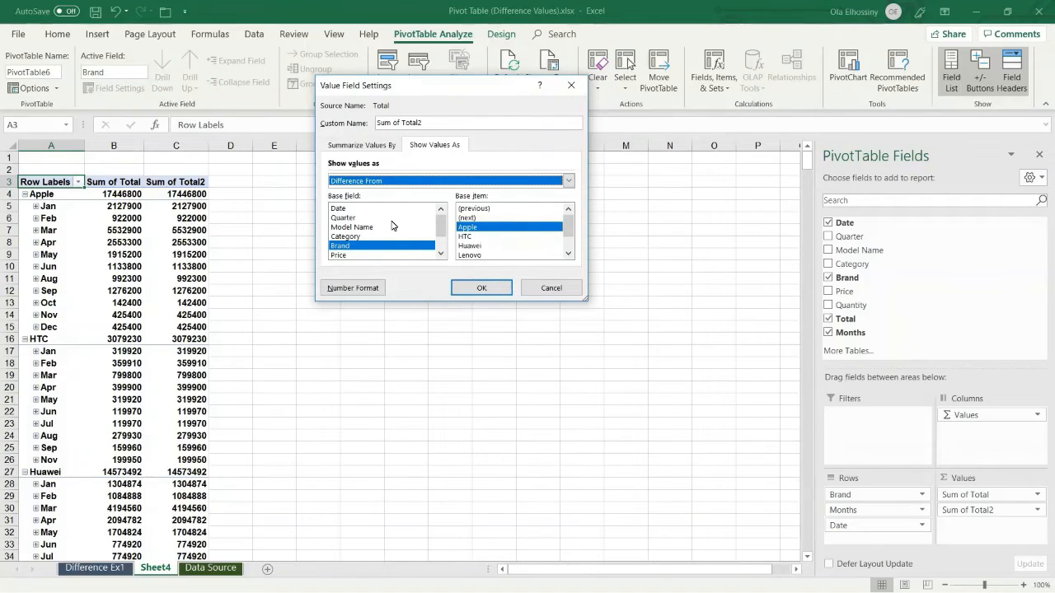
left_click(441, 255)
left_click(441, 255)
left_click(441, 255)
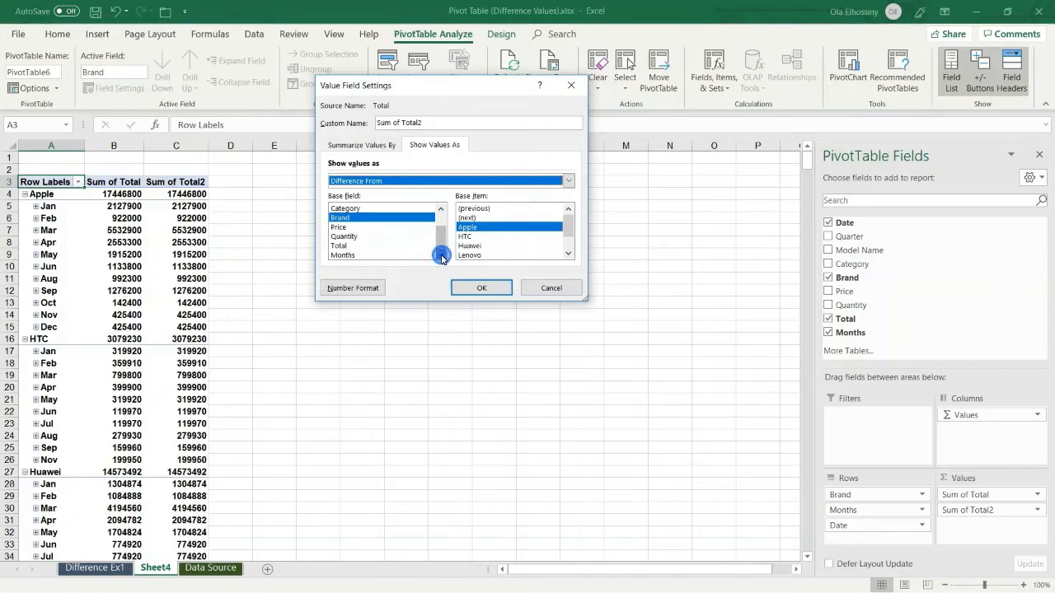
left_click(344, 255)
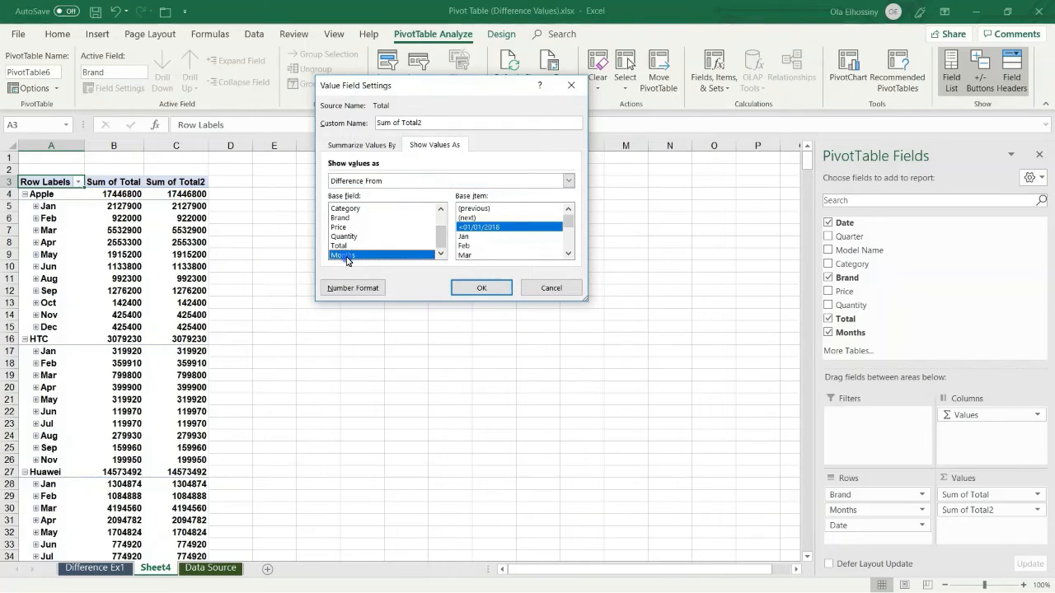
left_click(481, 208)
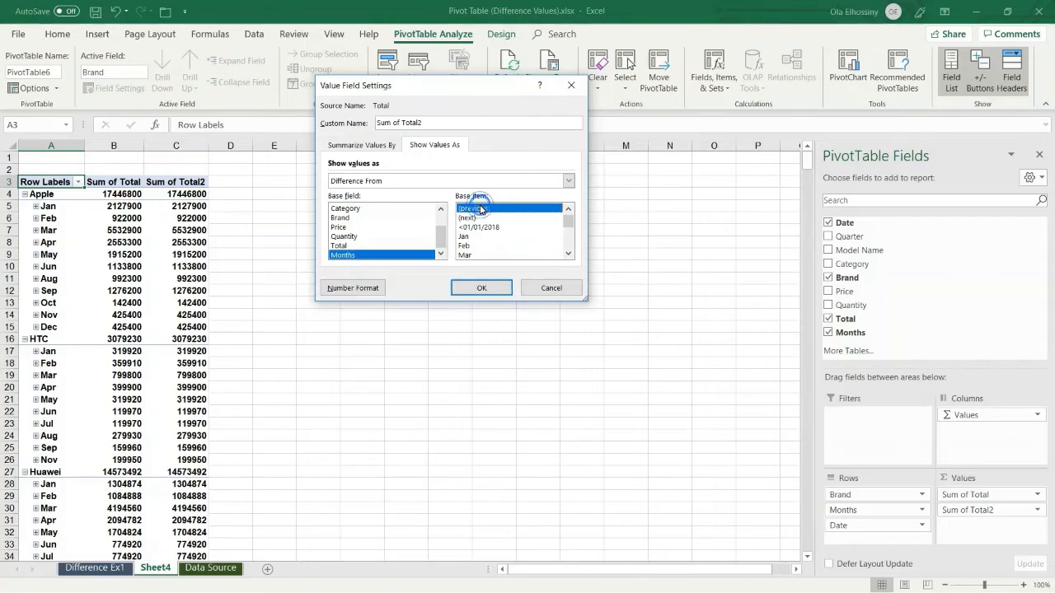
- Rename the value field to 'Sales Difference' and apply the settings
left_click(428, 121)
left_click_drag(409, 124, 364, 124)
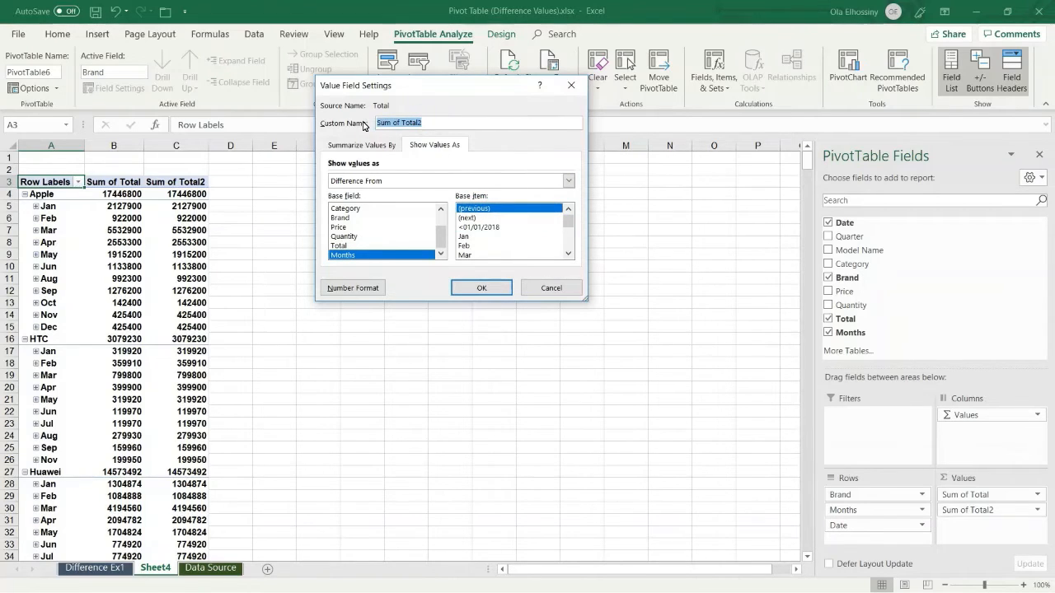
type("Sales Difference")
left_click(481, 289)
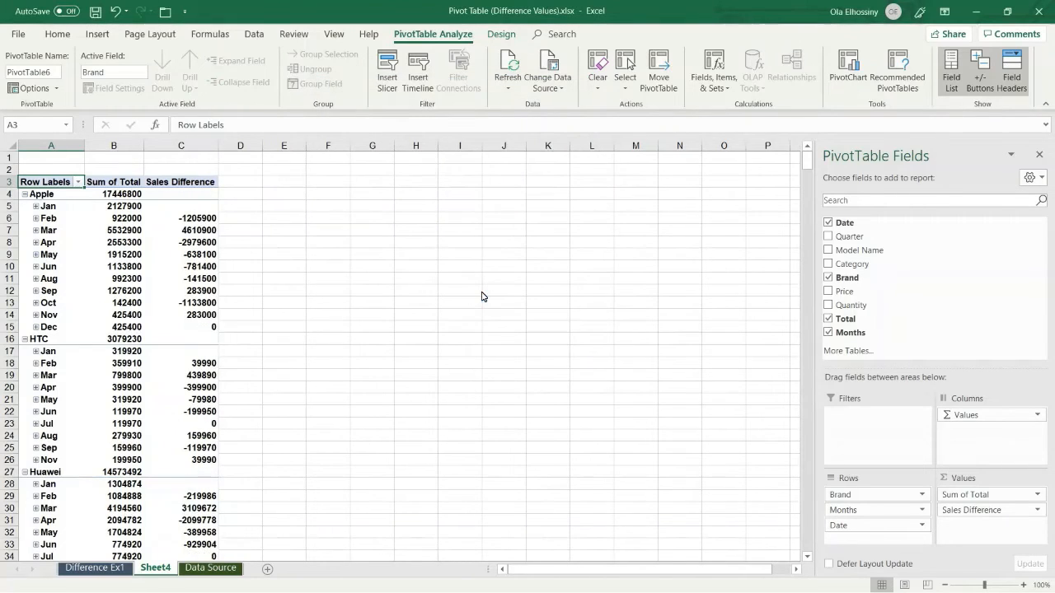
mouse_move(203, 236)
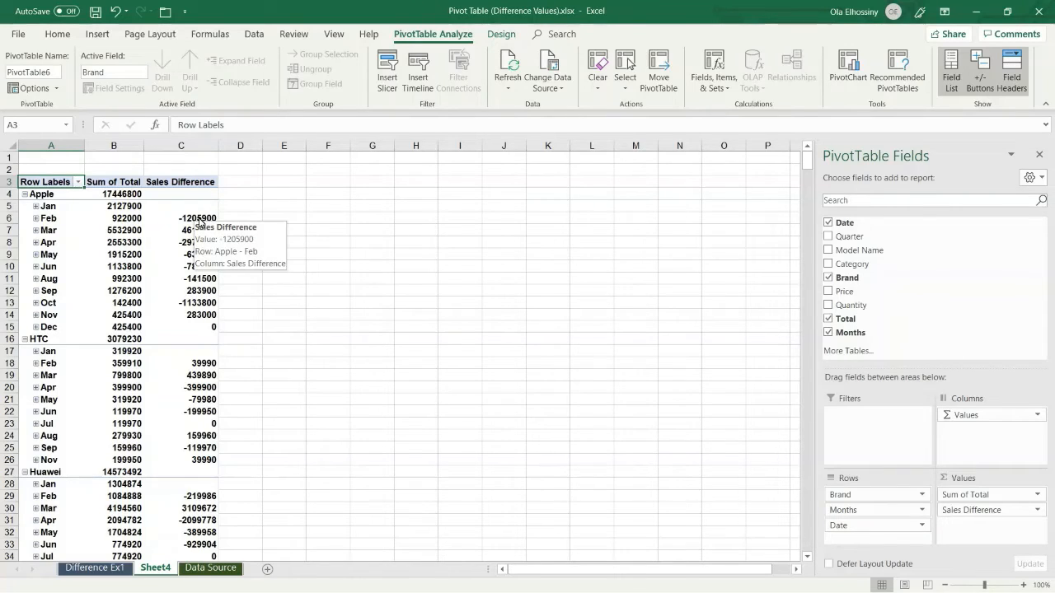
mouse_move(150, 207)
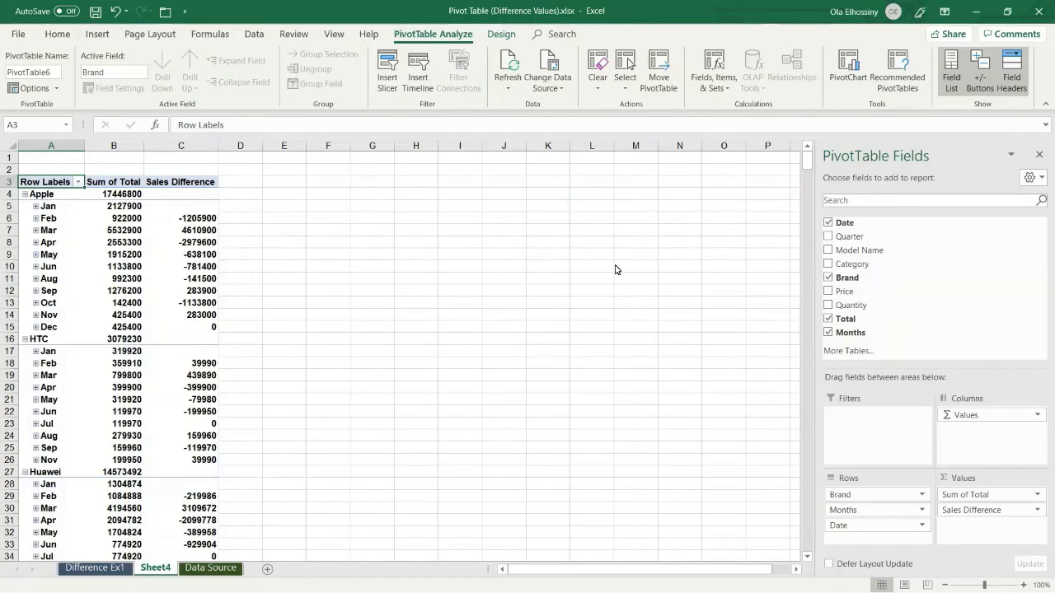
left_click_drag(845, 318, 863, 331)
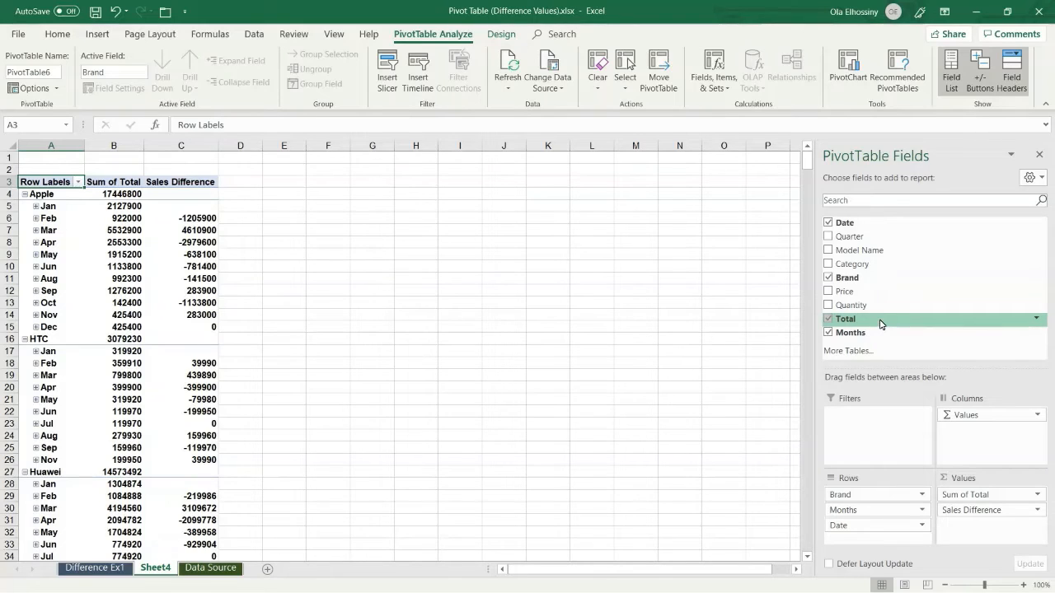
- Add Total to the pivot values again as a new Sum of Total2 field
left_click_drag(882, 322, 884, 326)
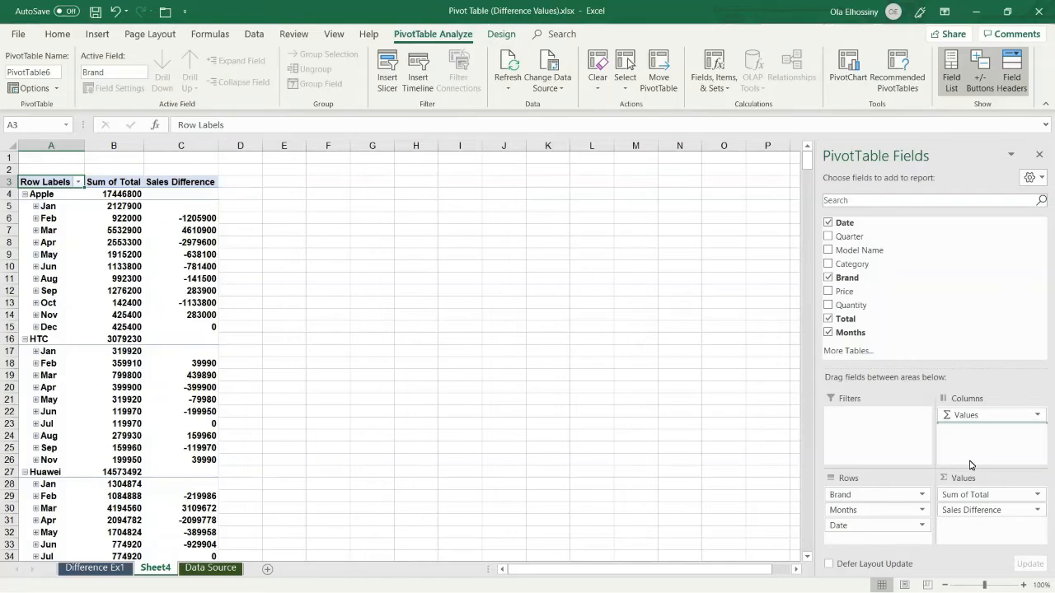
left_click_drag(978, 488, 985, 524)
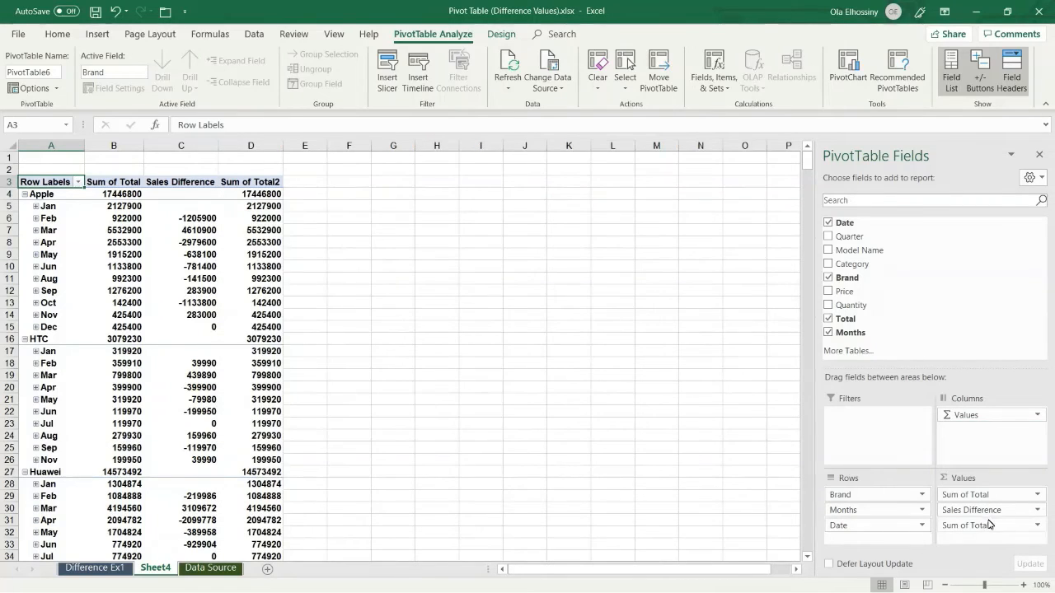
left_click(1038, 527)
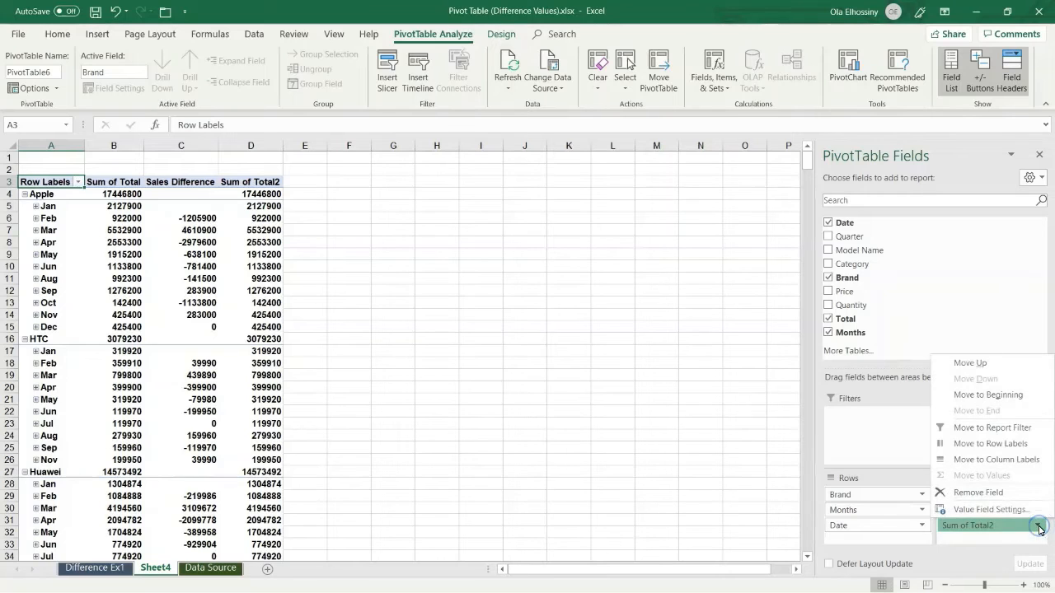
left_click(1013, 512)
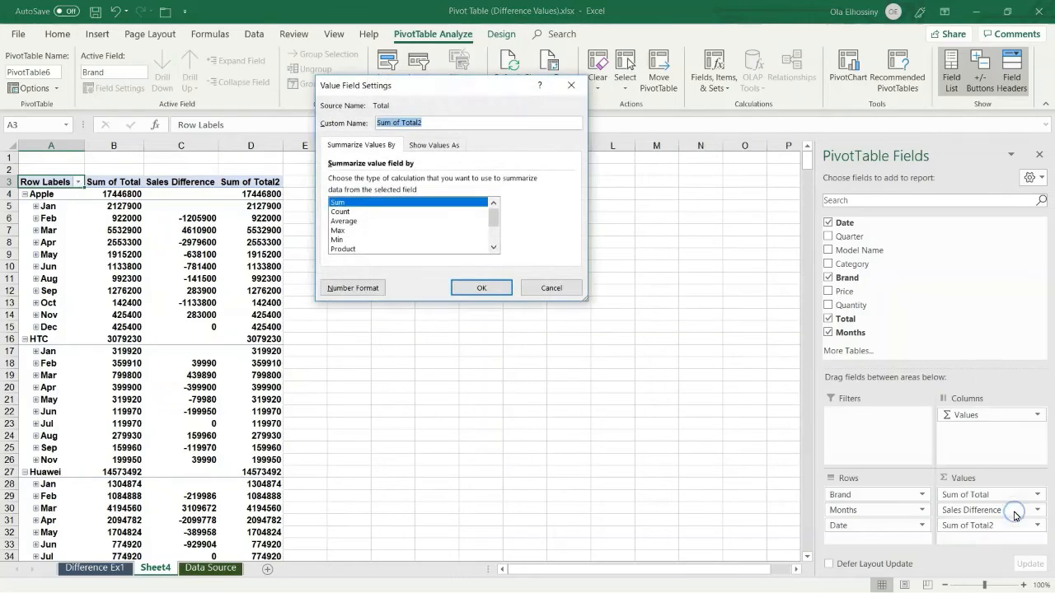
- Set the field to % Difference From previous Months and name it 'Sales Difference%'
left_click(443, 145)
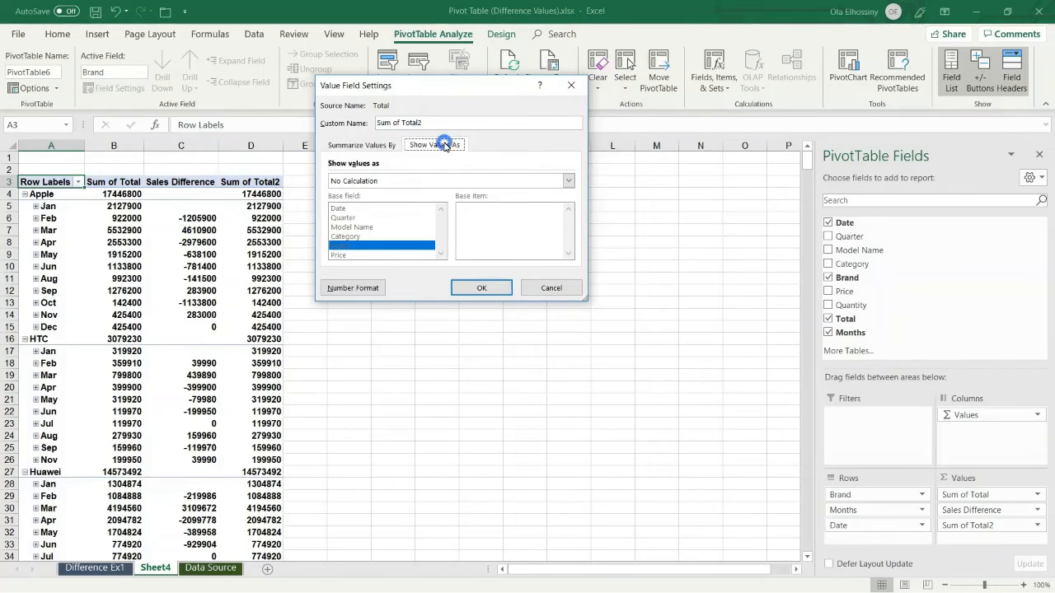
left_click(568, 183)
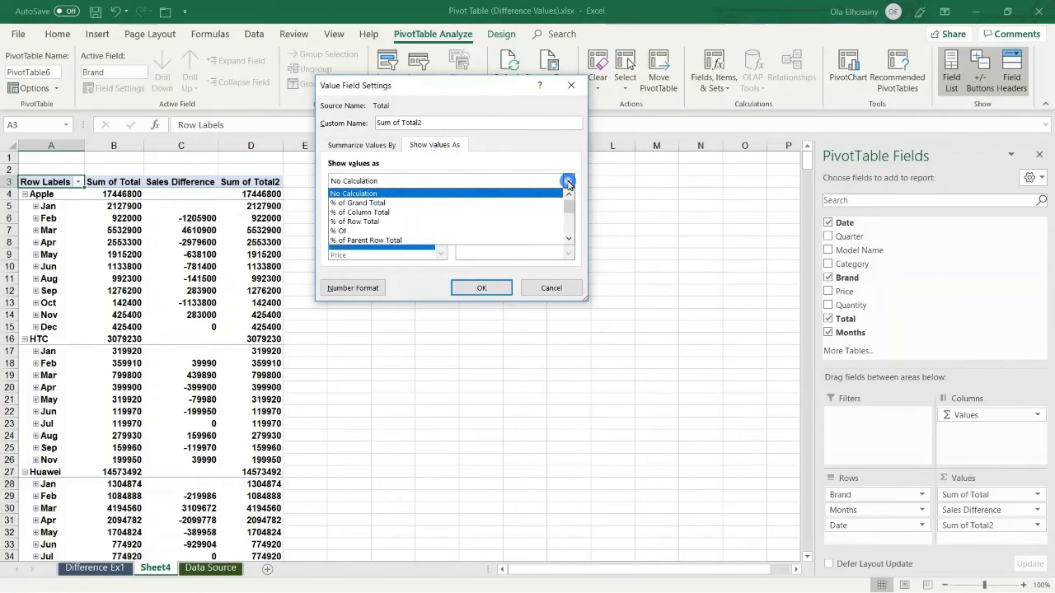
left_click(571, 238)
left_click(571, 238)
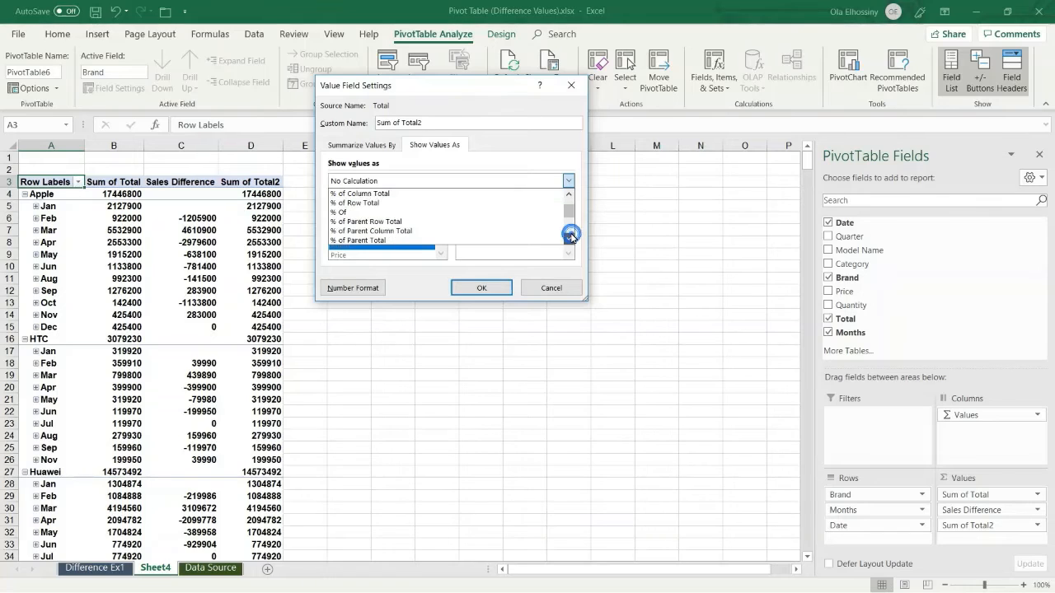
left_click(571, 238)
left_click(571, 239)
left_click(571, 238)
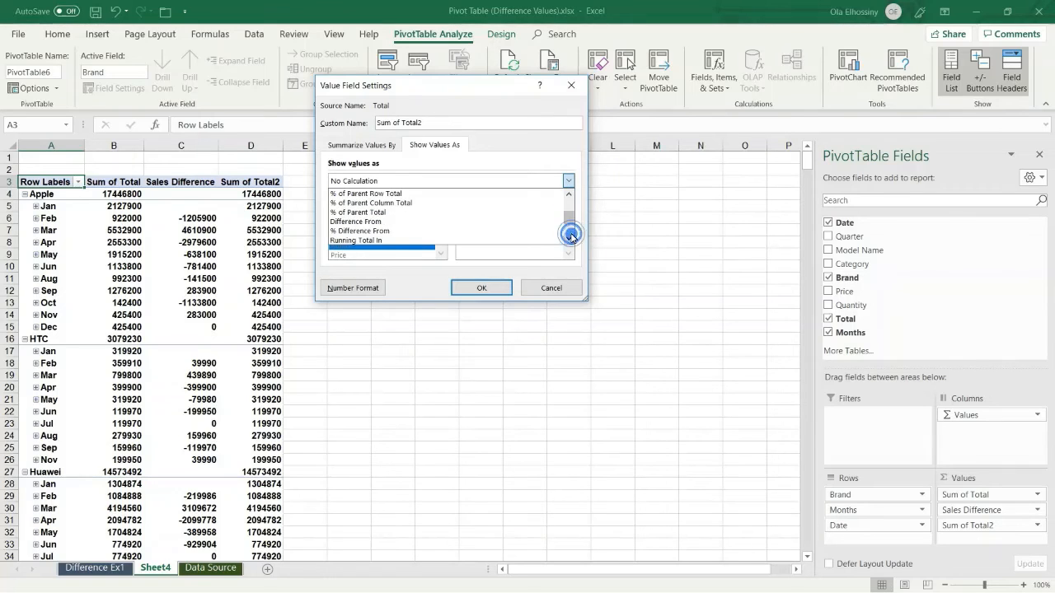
left_click(376, 230)
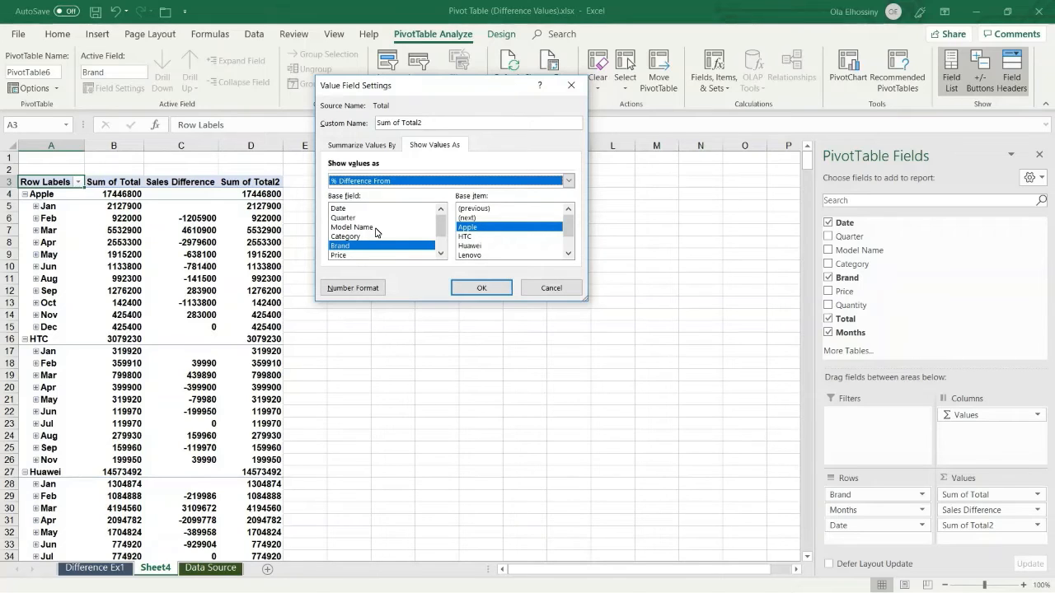
left_click(440, 255)
left_click(440, 255)
left_click(440, 256)
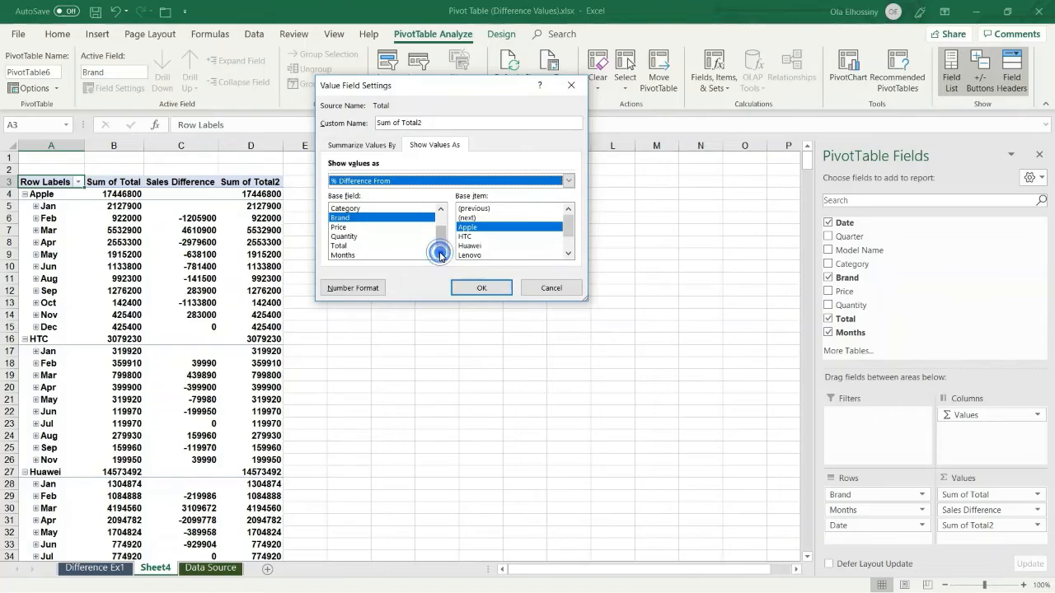
left_click(397, 256)
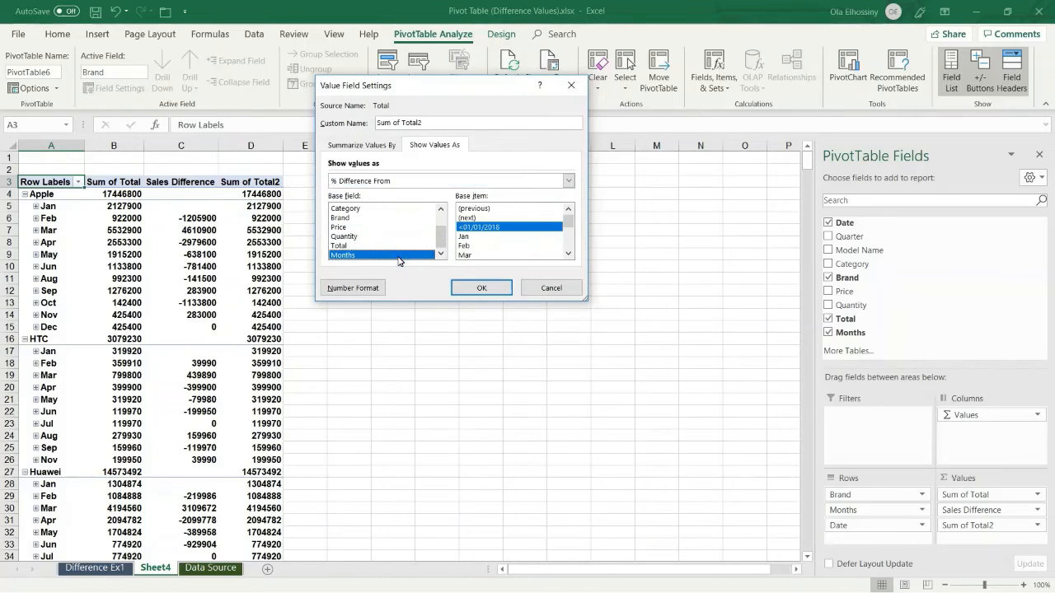
left_click(486, 210)
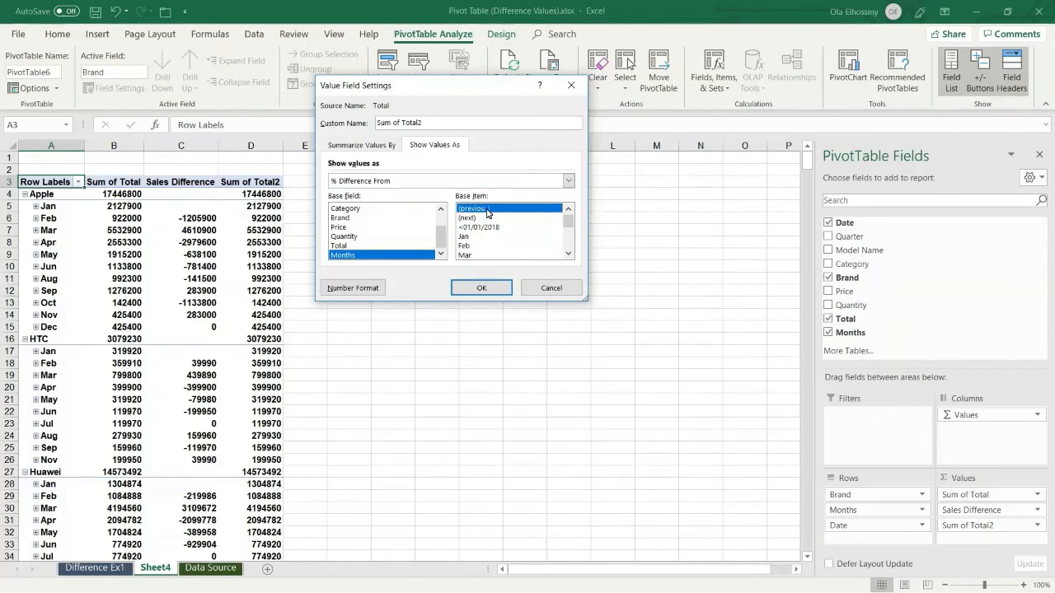
left_click_drag(429, 123, 369, 125)
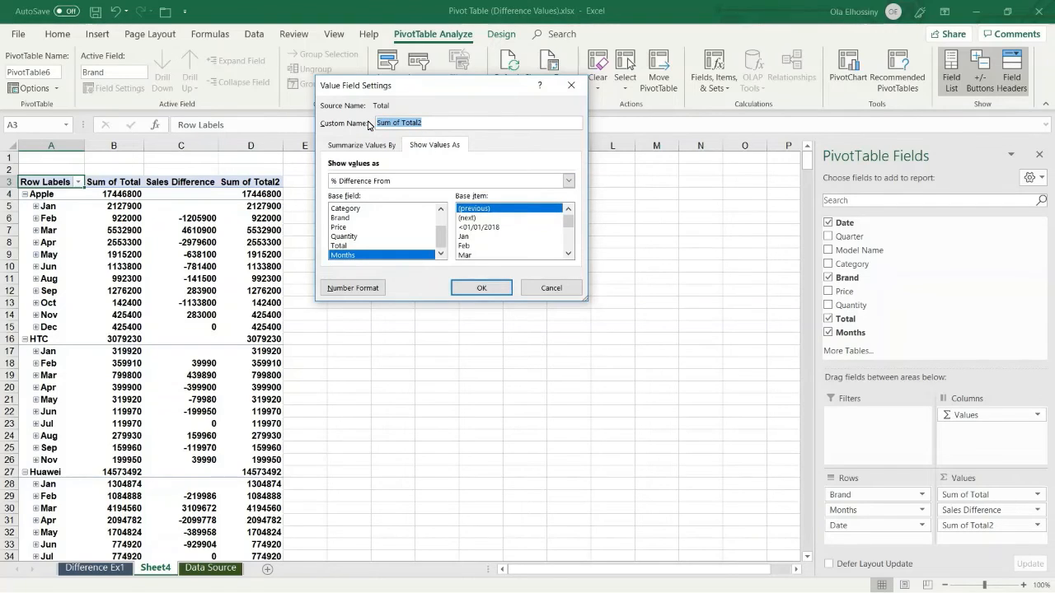
type("Sales Difference%")
- Apply the Sales Difference% calculation to the third Total column
left_click(482, 289)
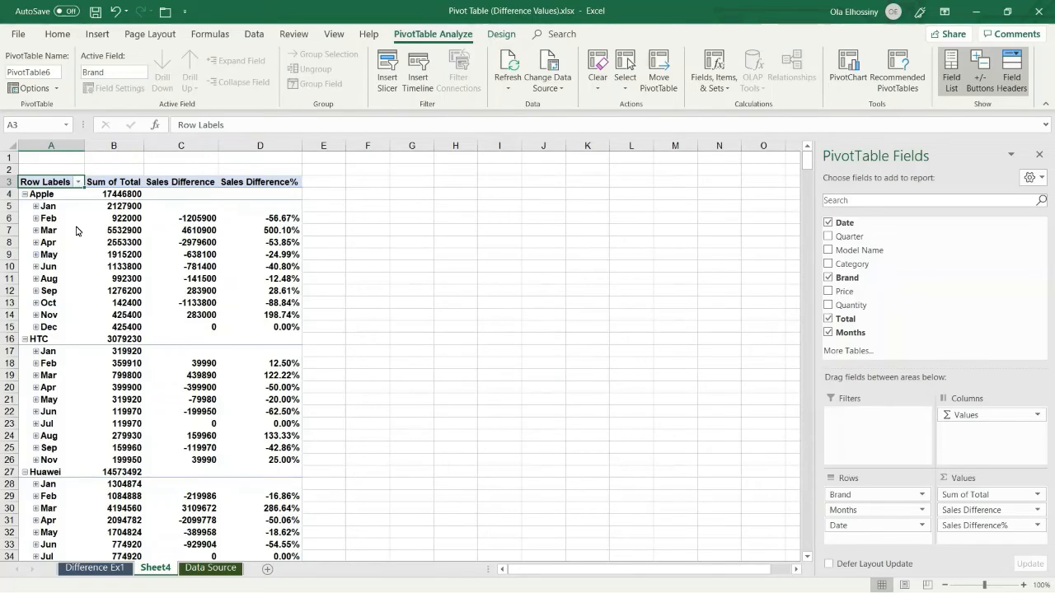
left_click(79, 182)
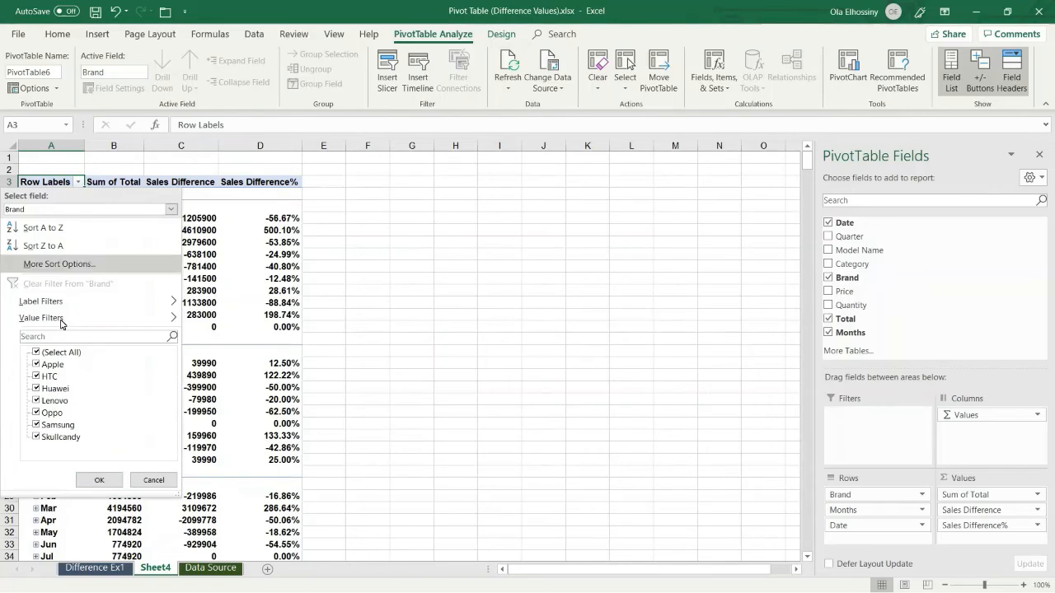
left_click(36, 354)
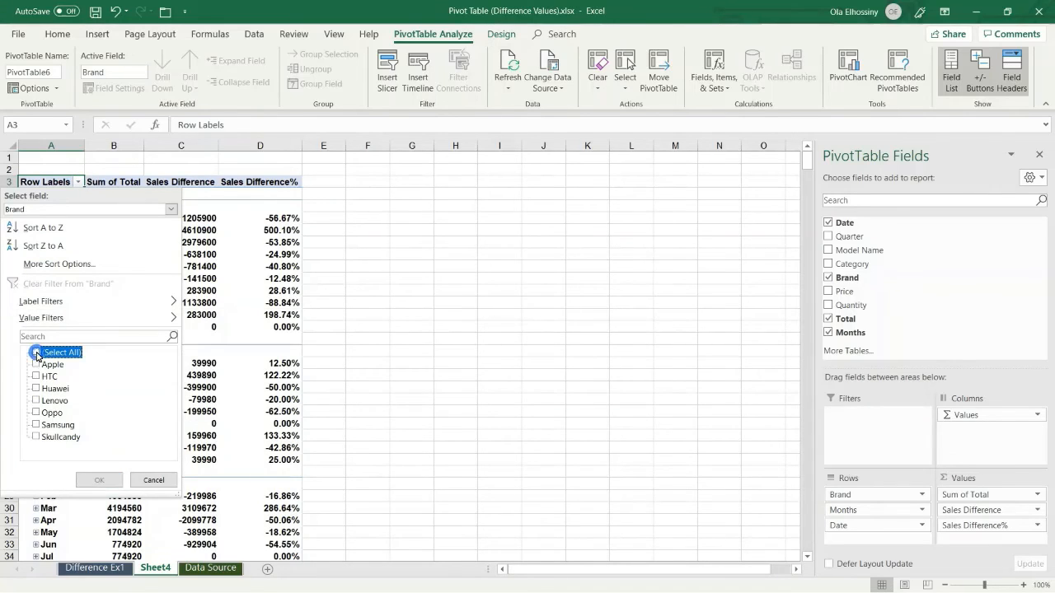
left_click(36, 365)
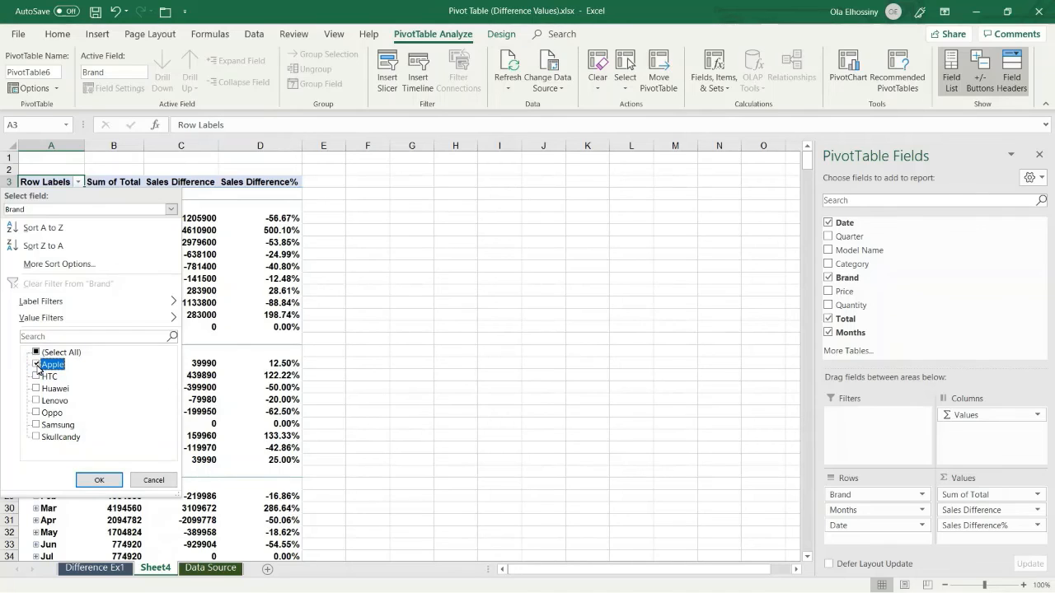
left_click(96, 481)
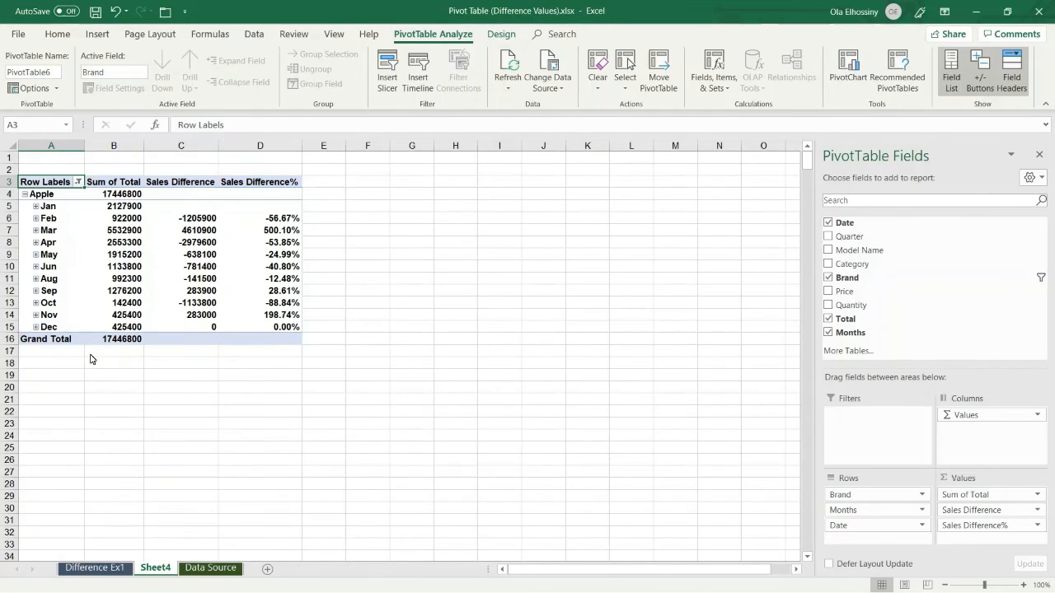
left_click(78, 182)
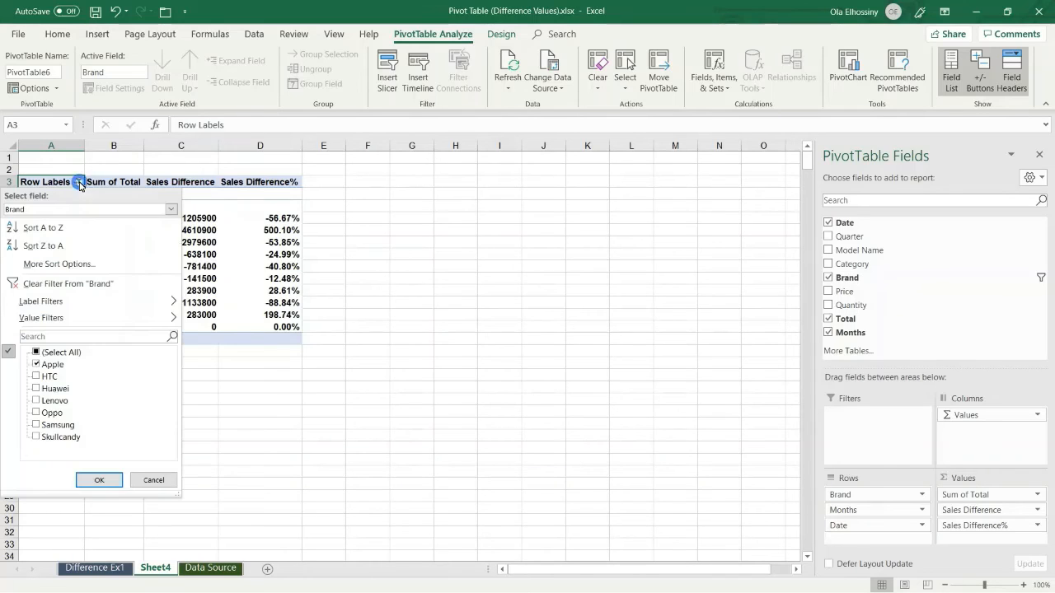
left_click(65, 284)
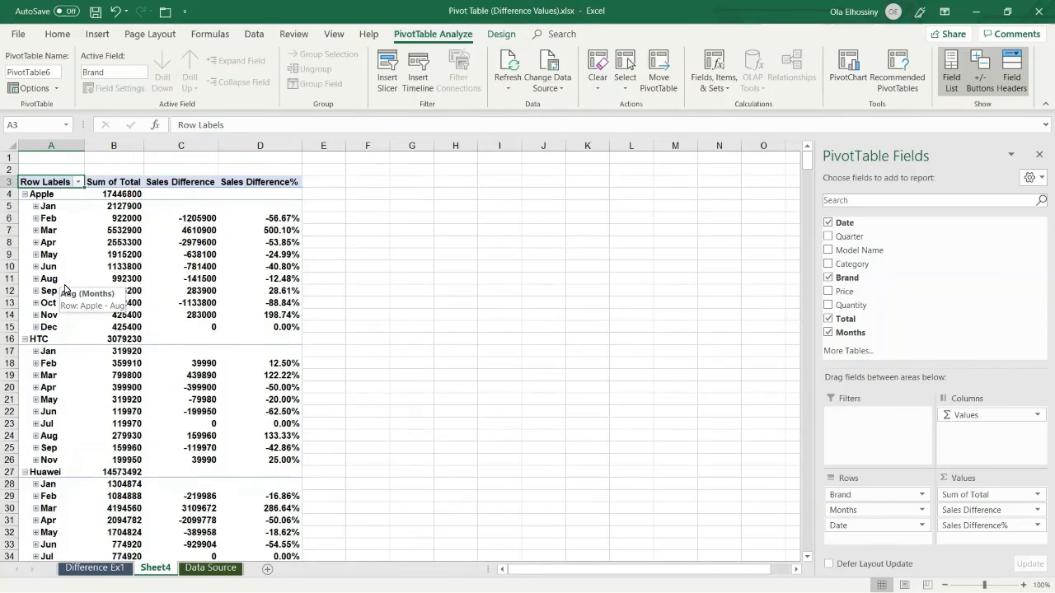